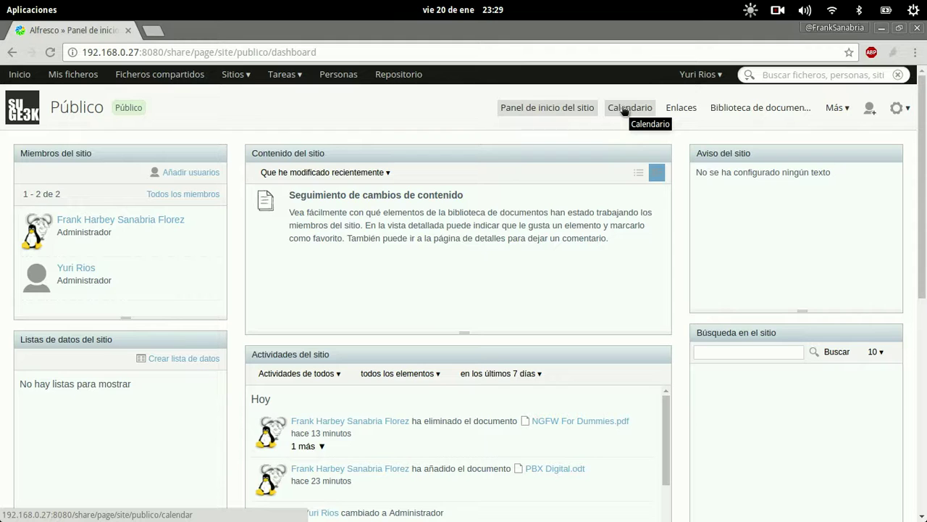
Open the Público site's calendar and go through its day, week, agenda and month views
left_click(837, 109)
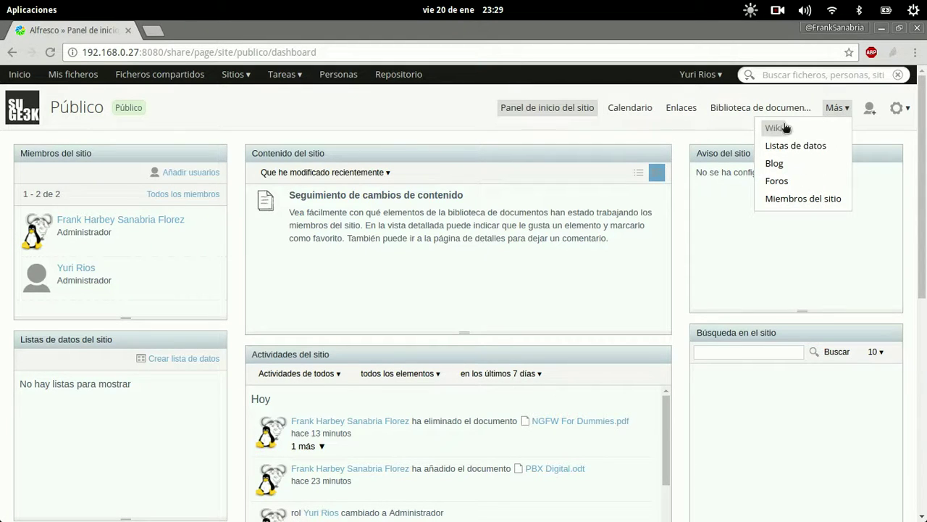
left_click(641, 111)
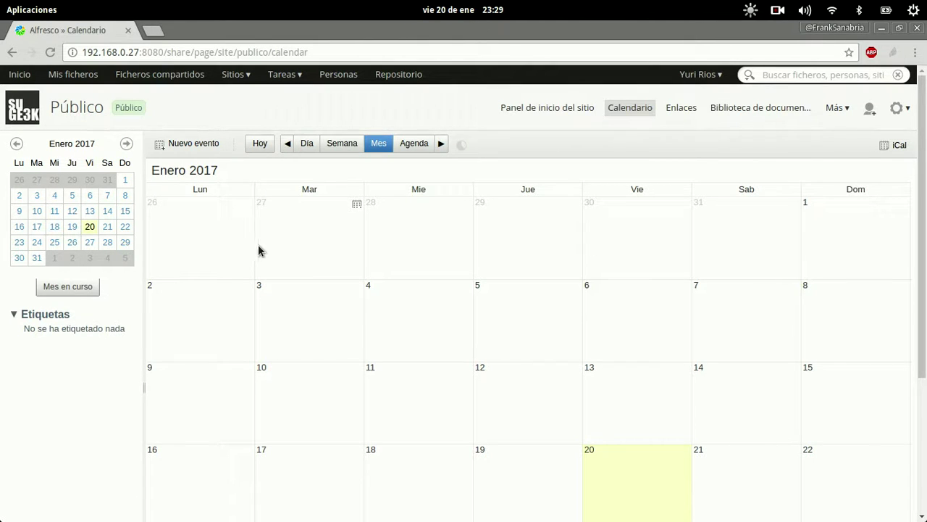
left_click(308, 148)
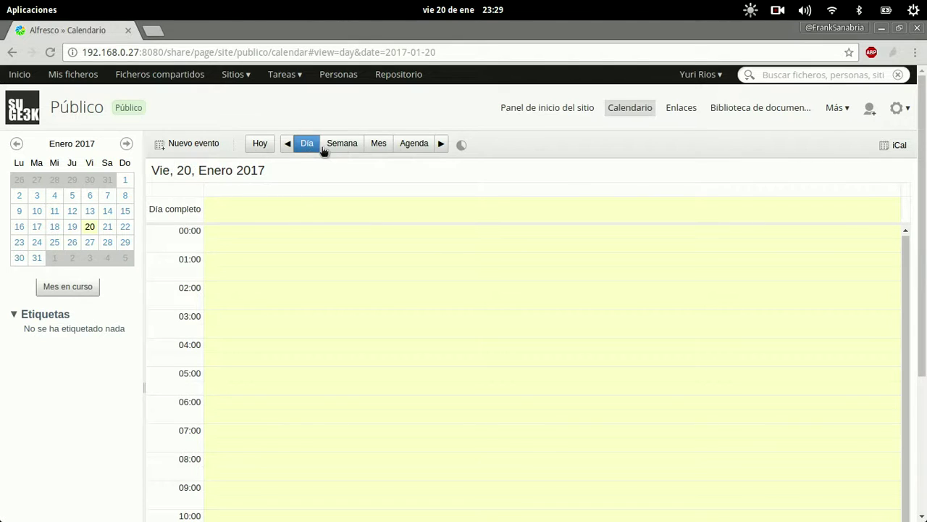
left_click(341, 146)
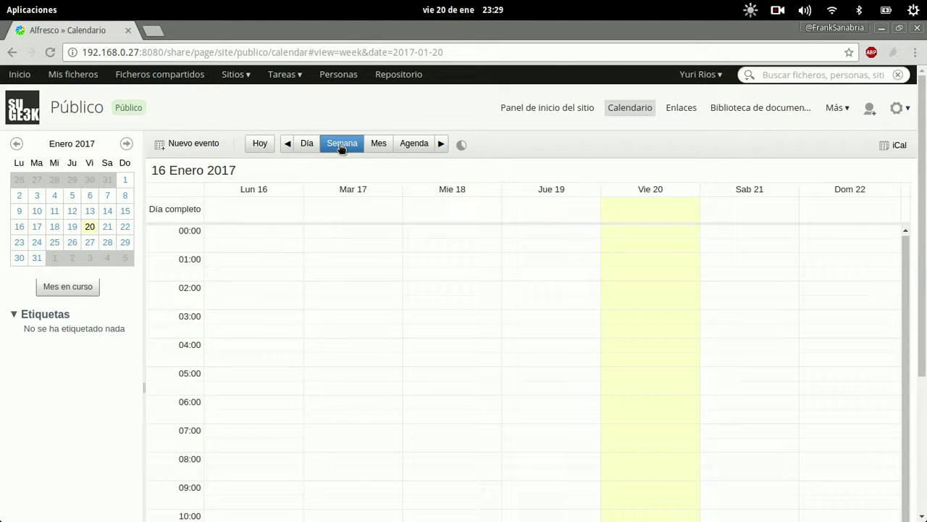
left_click(377, 146)
left_click(410, 147)
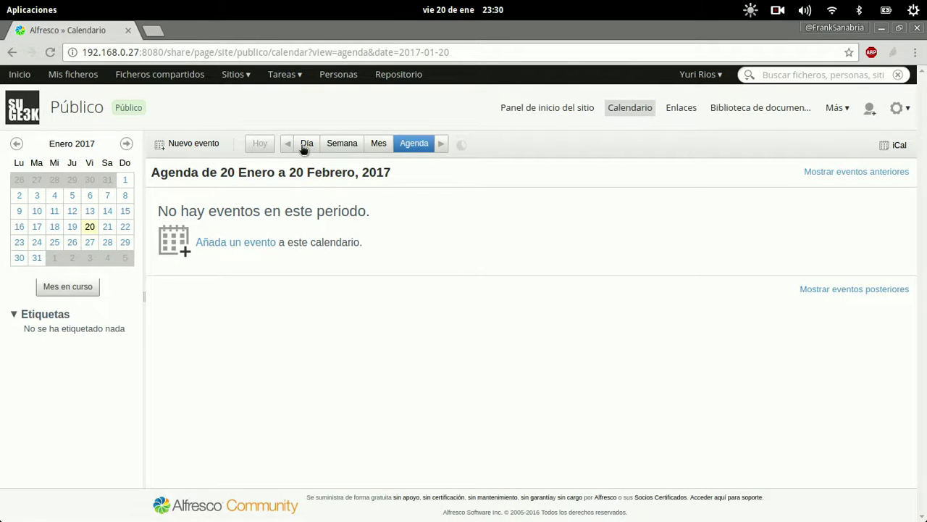
left_click(337, 148)
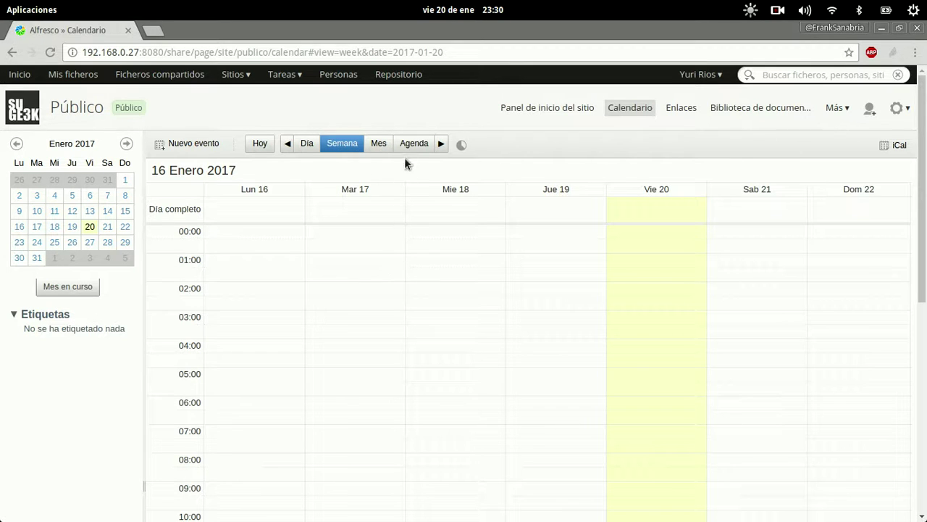
left_click(388, 145)
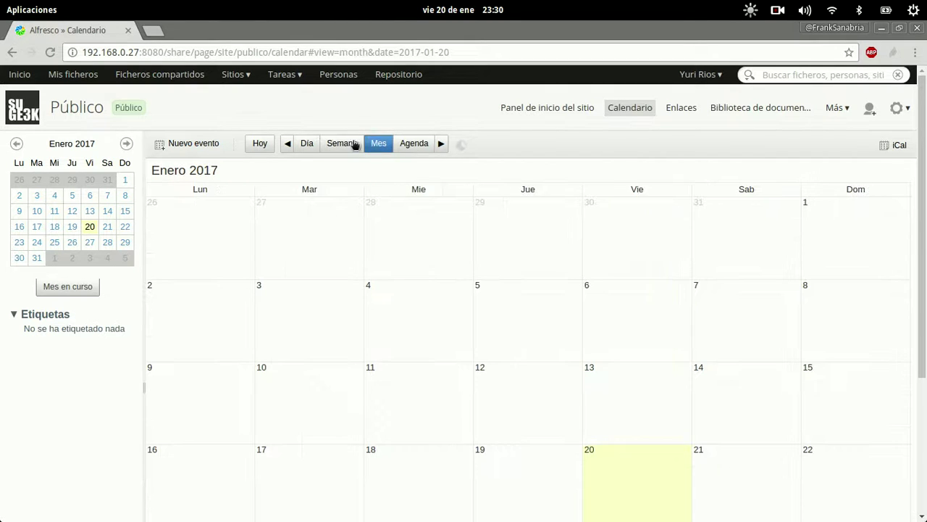
Start a new event on Thursday, 26 January 2017 from the month view
scroll(600, 279, "down", 5)
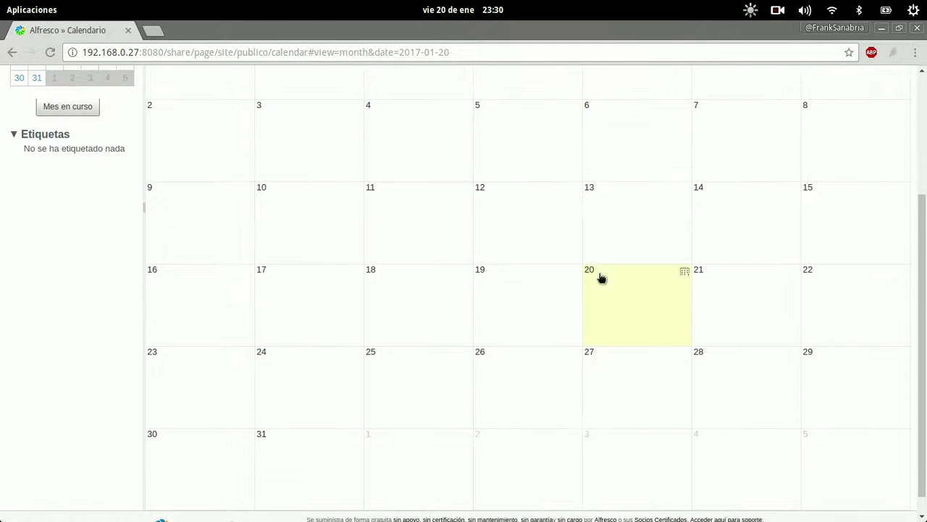
scroll(592, 228, "down", 1)
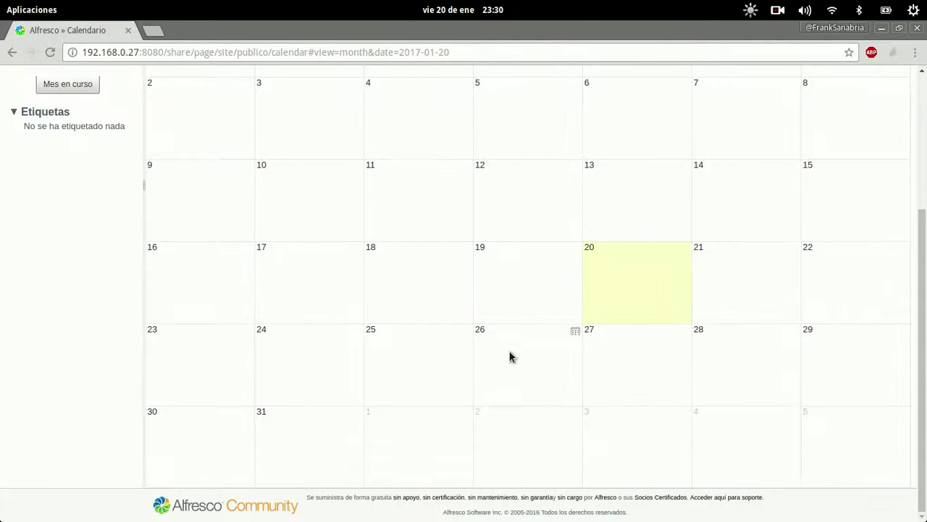
left_click(573, 334)
left_click(481, 442)
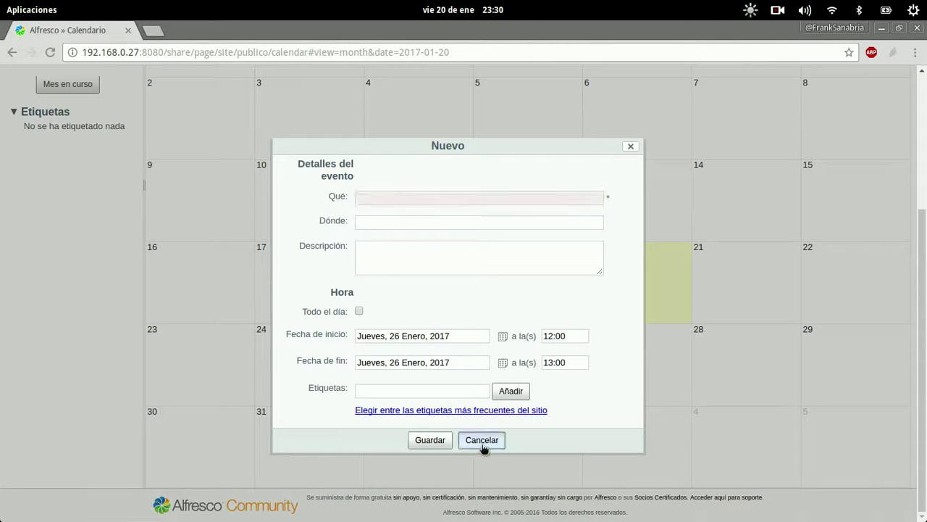
left_click(539, 371)
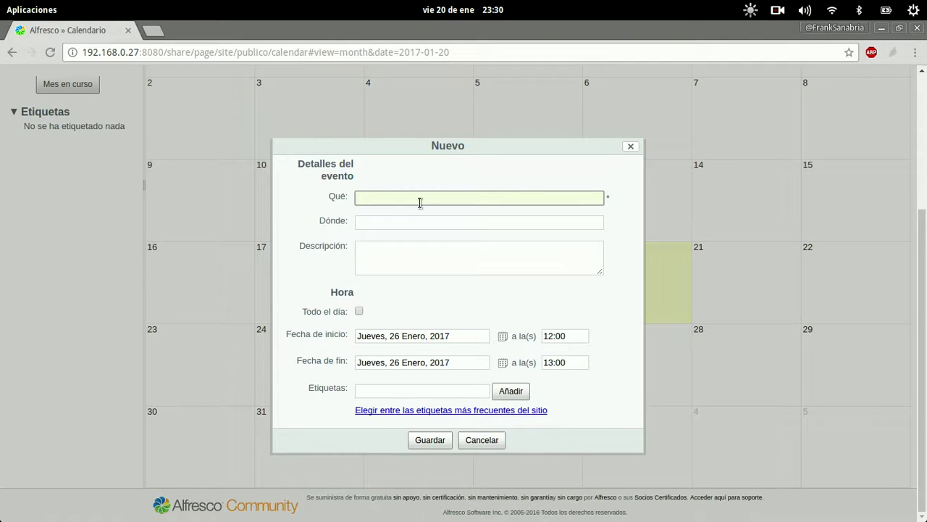
Name the event "Reunión con Caja de Compensar", applying the spelling suggestion for the first word
type("Reunio")
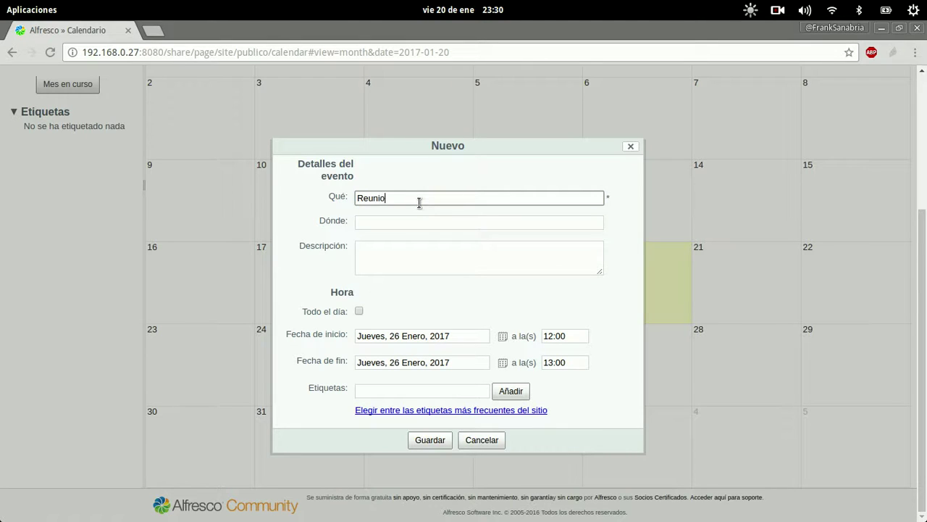
type("n con Caja de Compensa")
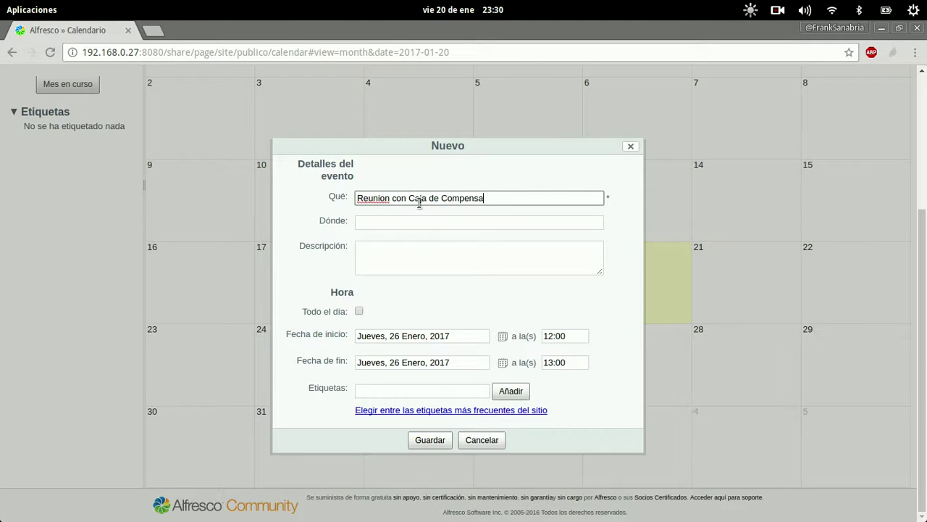
key("BackSpace")
key("BackSpace")
type("na")
key("BackSpace")
type("sar")
key("Menu")
key("Down")
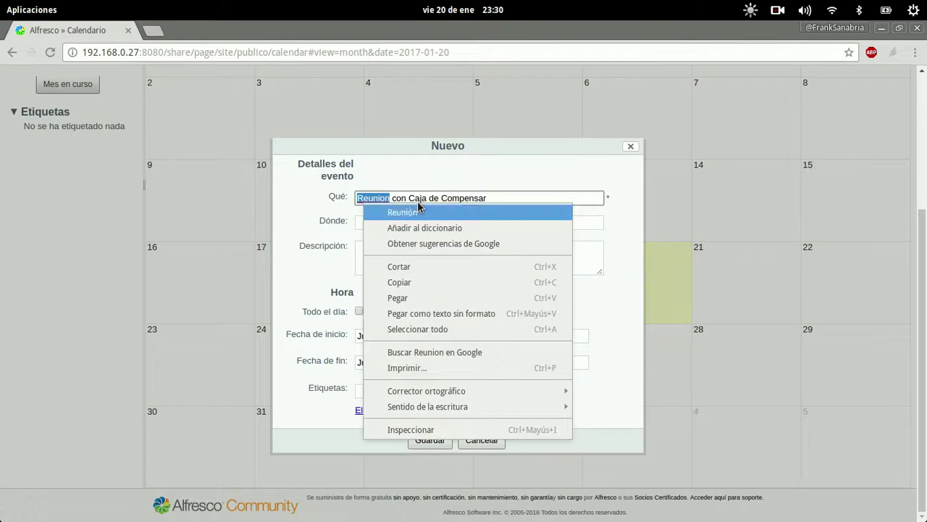
key("Return")
key("shift+Tab")
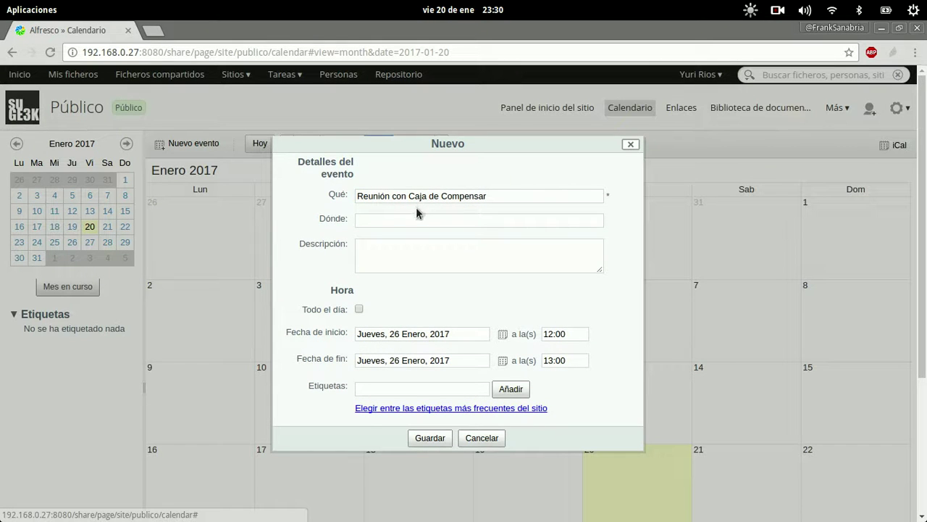
Set the event's location to "Sala de Conferencias" and its description to "Por favor traer documento de identificacion"
left_click(413, 221)
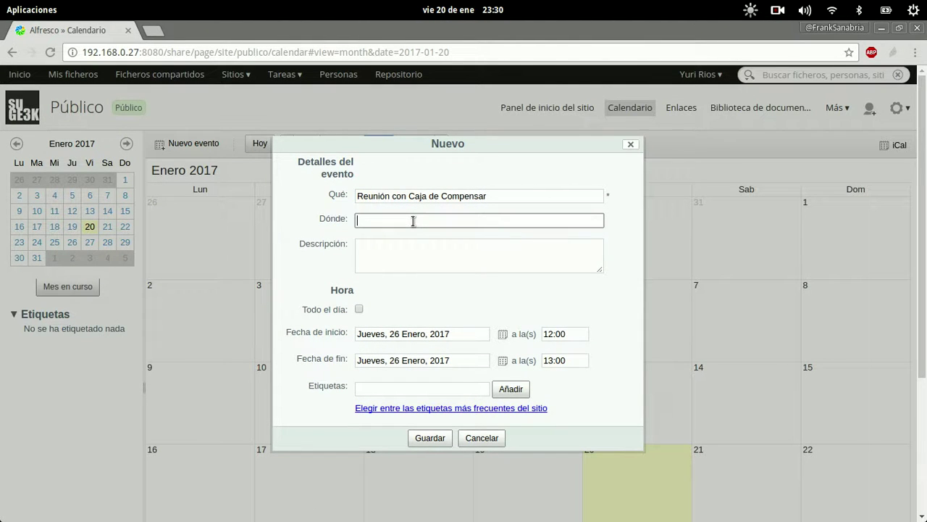
type("Sala de Conferencias")
left_click(412, 244)
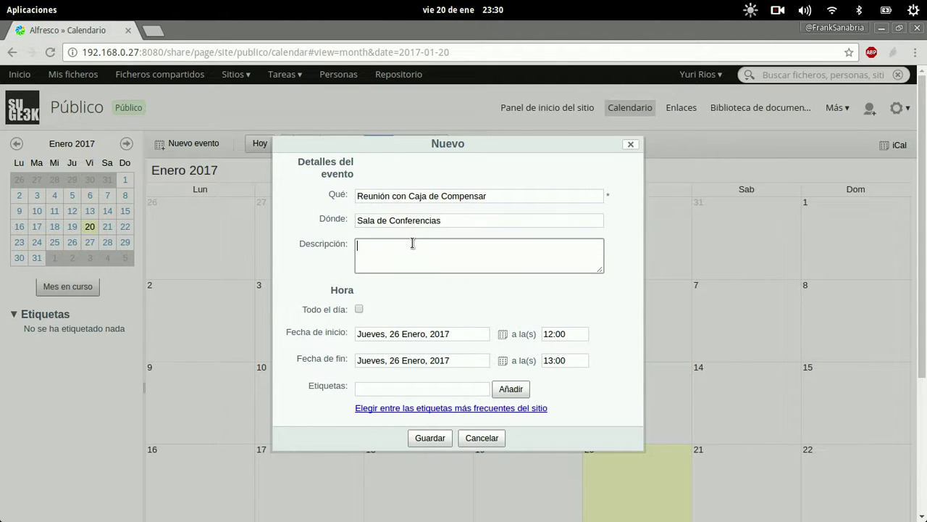
type("Po")
key("BackSpace")
key("BackSpace")
type("Por favor traer documentos de ")
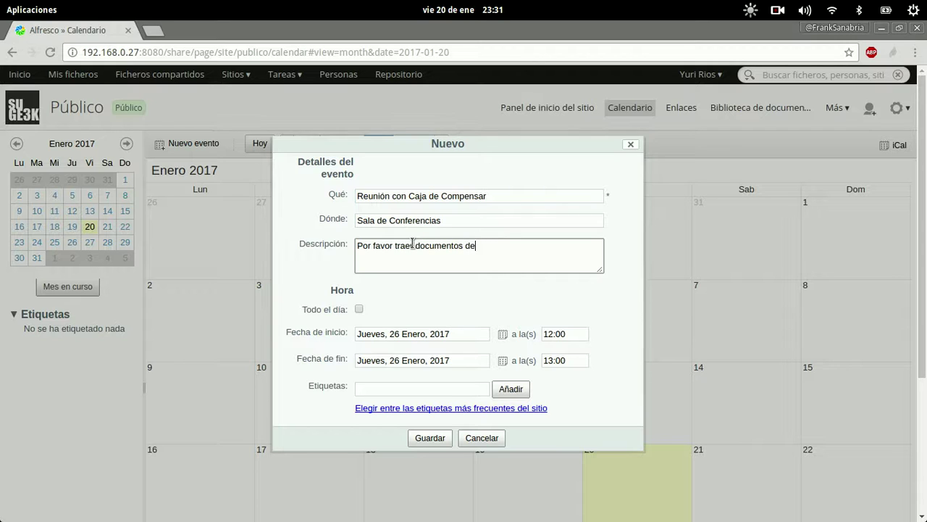
key("BackSpace")
key("BackSpace")
key("BackSpace")
key("BackSpace")
key("BackSpace")
type(" de identificacion")
Schedule the event from 14:00 to 15:00
left_click(552, 333)
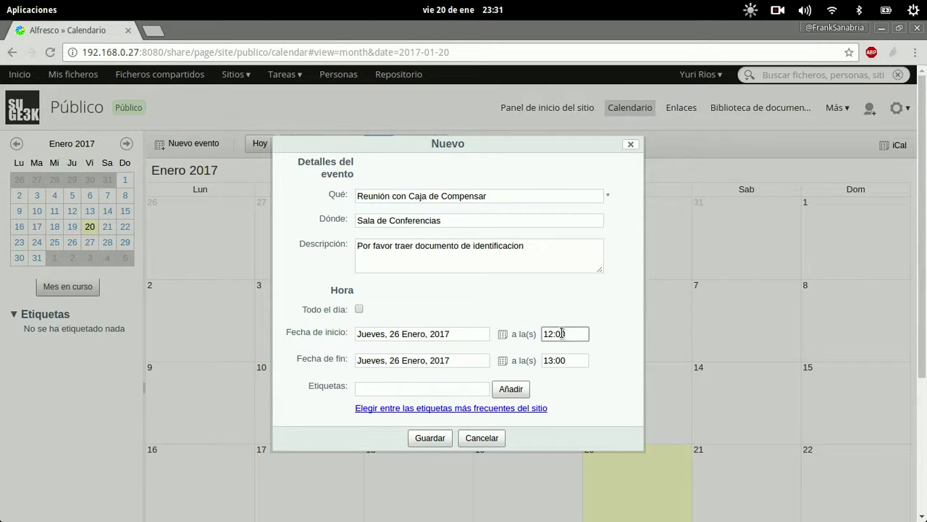
key("BackSpace")
type("4")
left_click(552, 360)
Add the tag "caja" to the event and save it
left_click(455, 385)
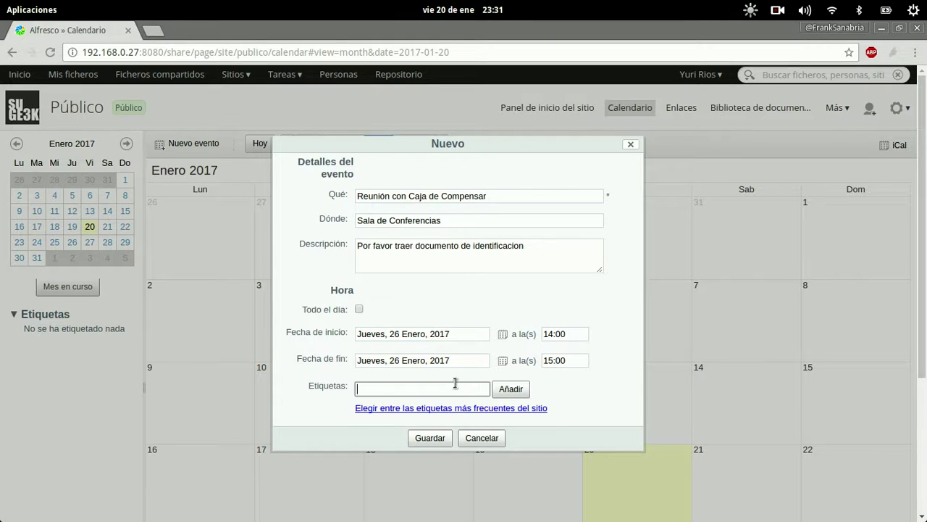
type("caja")
left_click(510, 389)
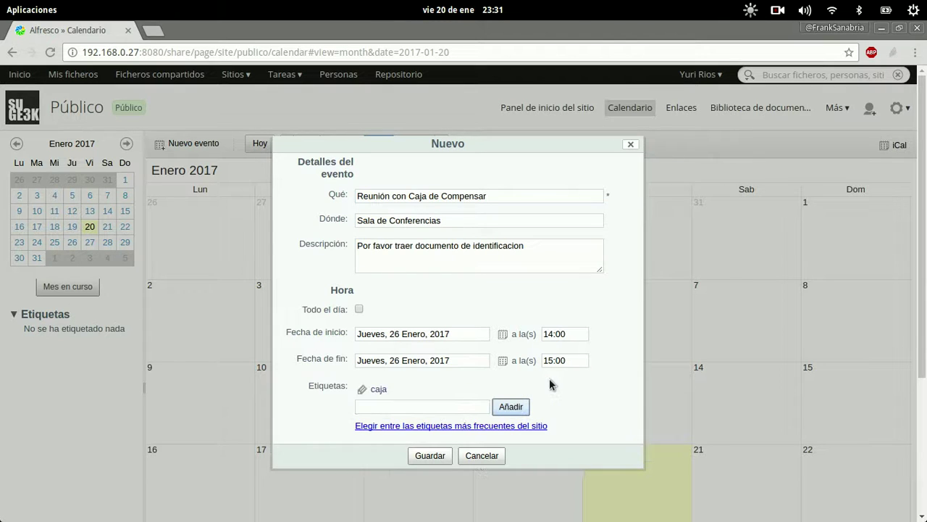
left_click(430, 455)
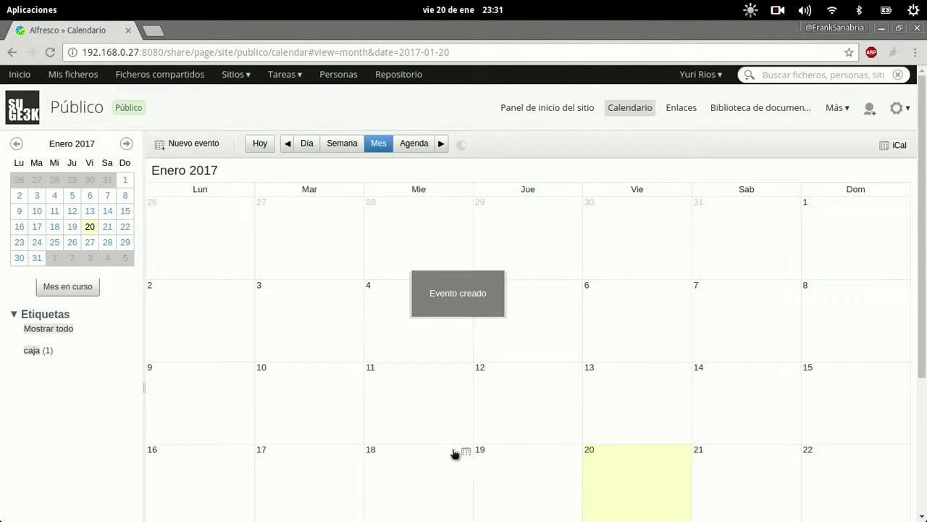
Check the new meeting under 26 January in the month view
scroll(581, 298, "down", 4)
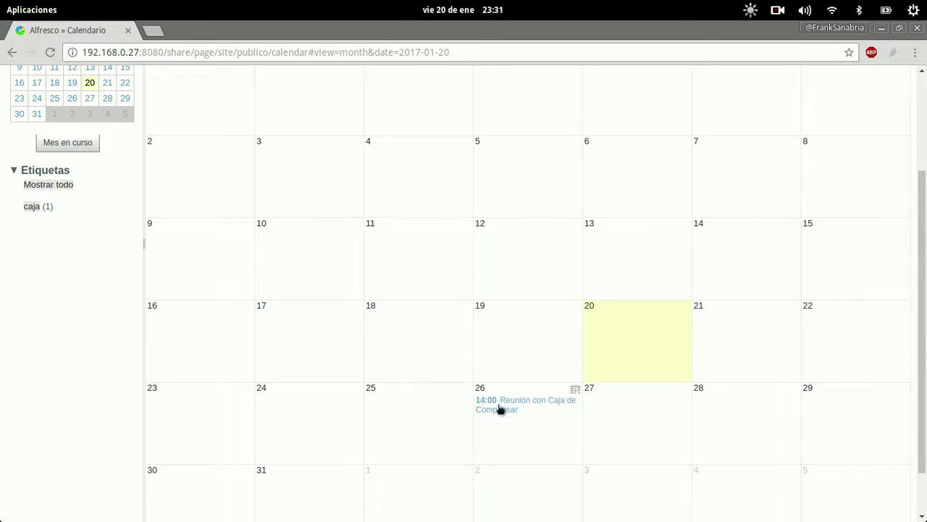
left_click(520, 389)
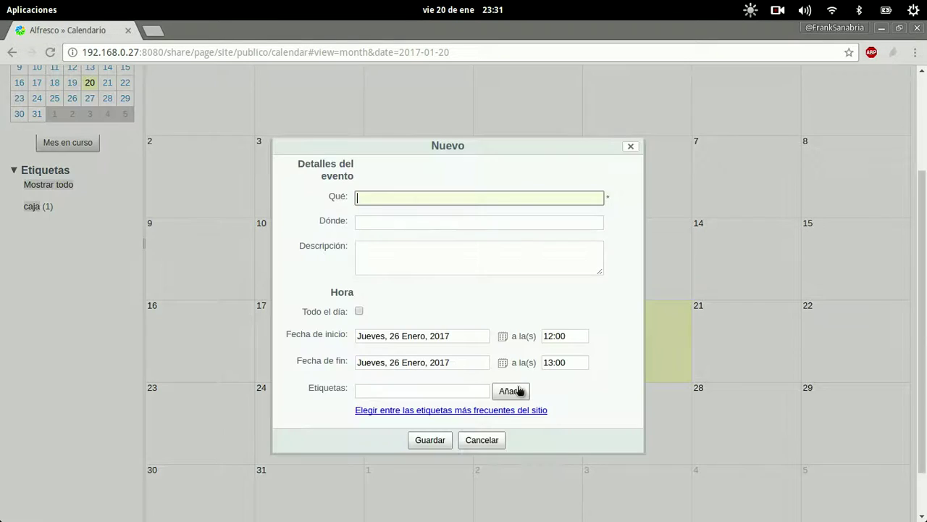
left_click(483, 439)
scroll(464, 280, "up", 4)
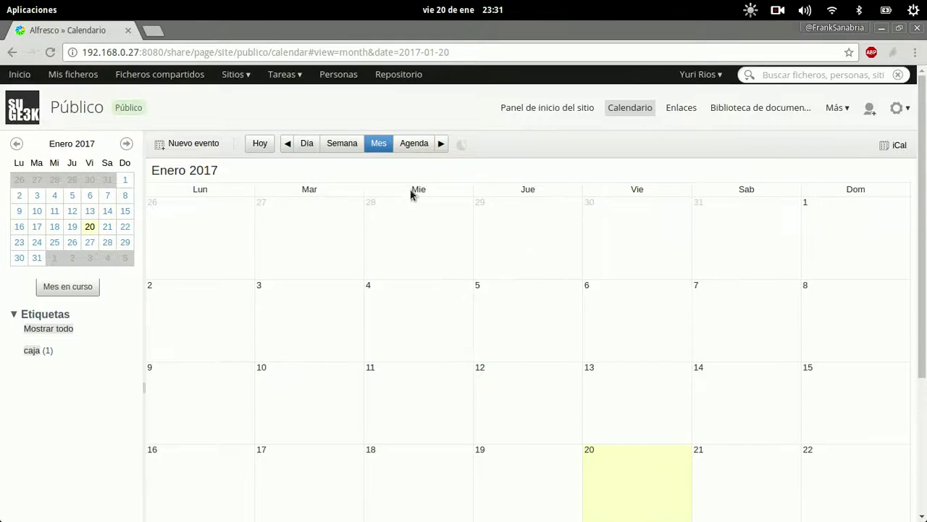
Show the calendar's day view for 26 January 2017 and check the meeting's time slot
left_click(309, 144)
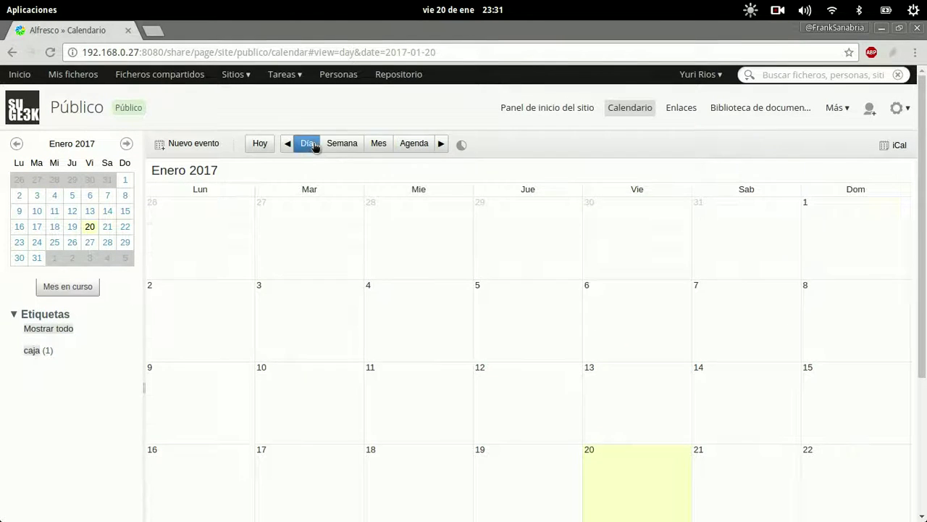
left_click(89, 242)
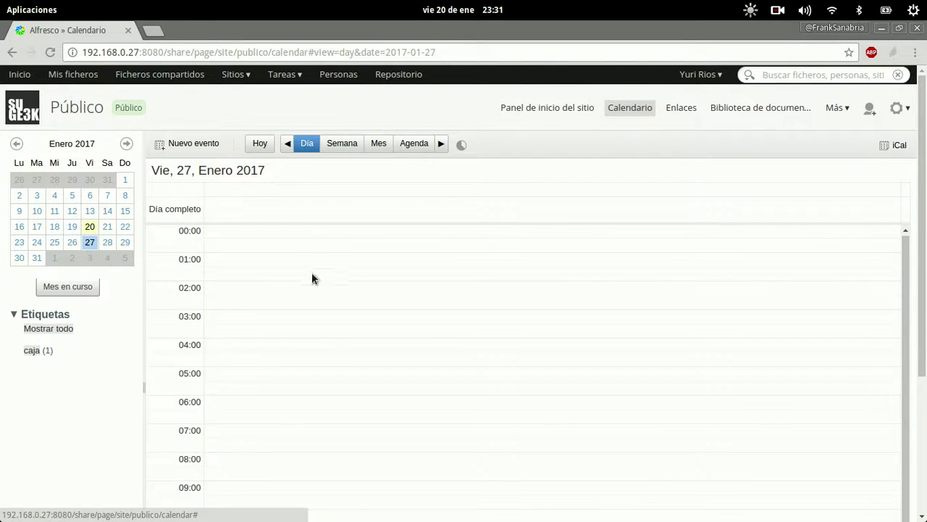
scroll(356, 430, "down", 5)
scroll(342, 425, "down", 3)
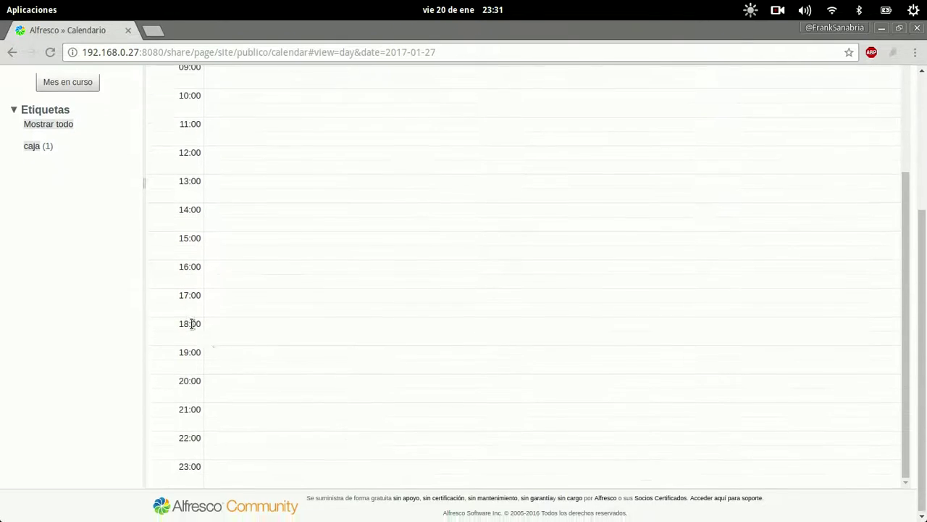
scroll(193, 321, "up", 6)
left_click(73, 145)
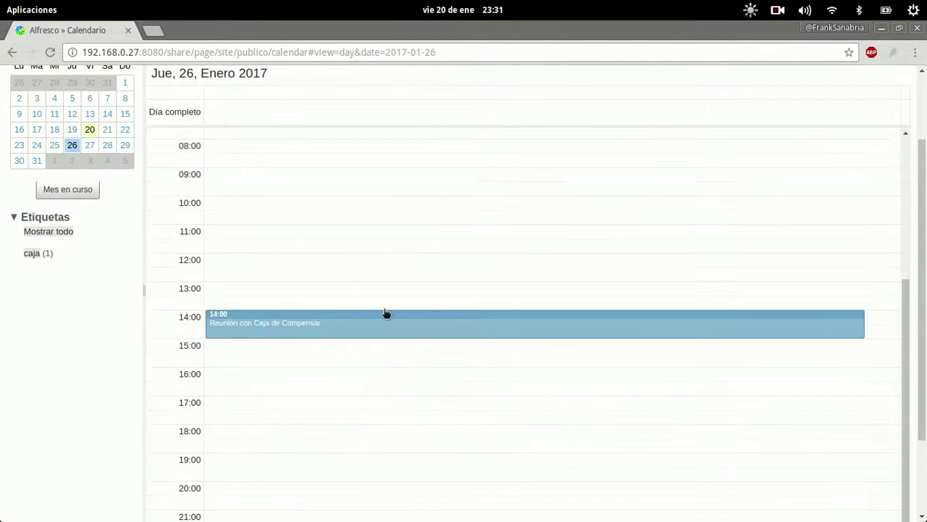
scroll(521, 261, "up", 3)
scroll(186, 246, "up", 5)
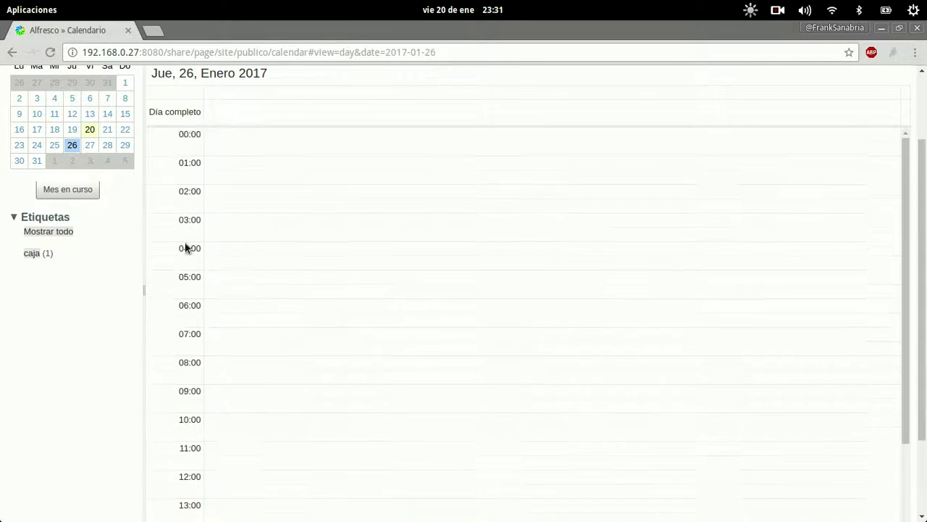
Return to the site dashboard and examine the upcoming event in the site calendar dashlet
left_click(568, 108)
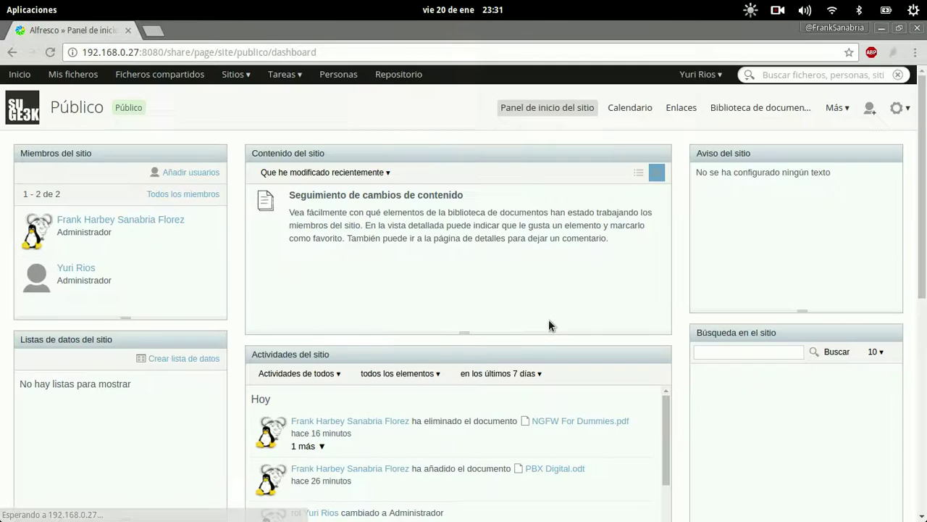
scroll(710, 411, "down", 3)
scroll(652, 416, "down", 7)
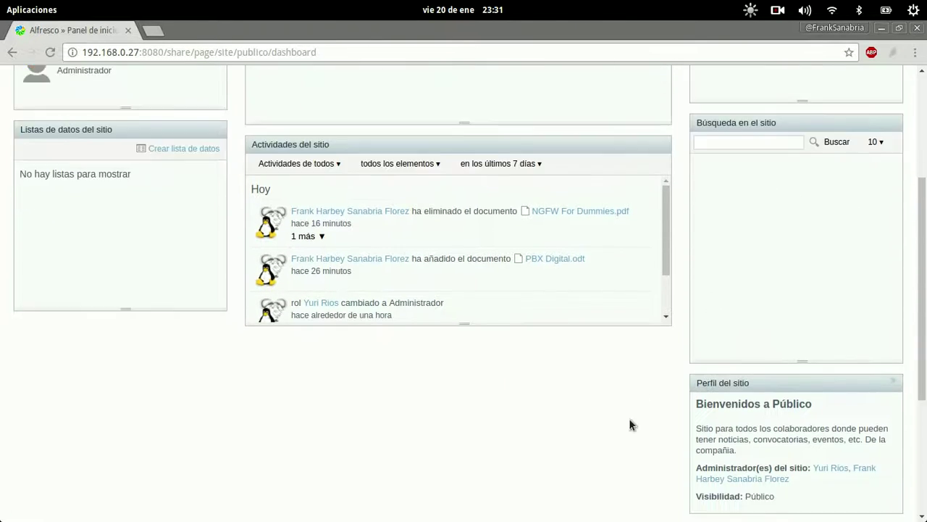
scroll(689, 424, "down", 2)
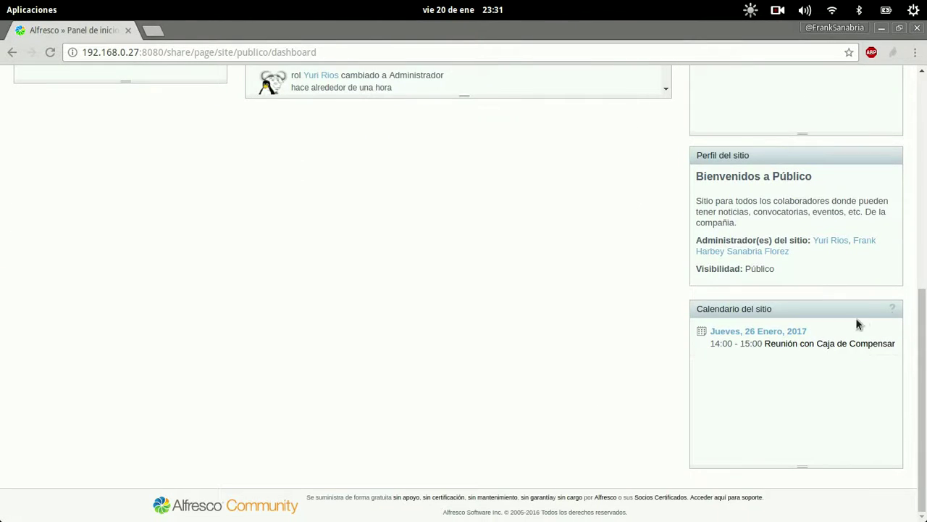
left_click_drag(837, 312, 645, 306)
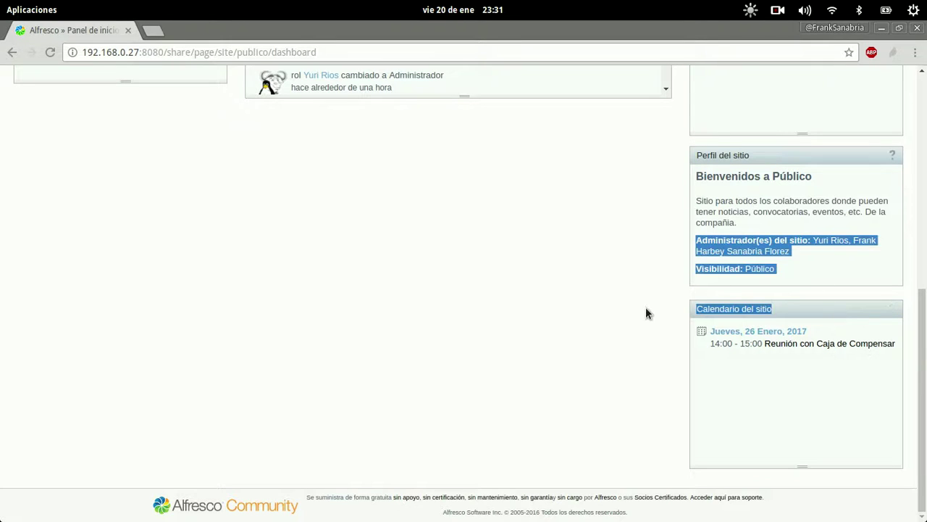
left_click(646, 306)
scroll(590, 381, "up", 1)
scroll(688, 269, "up", 8)
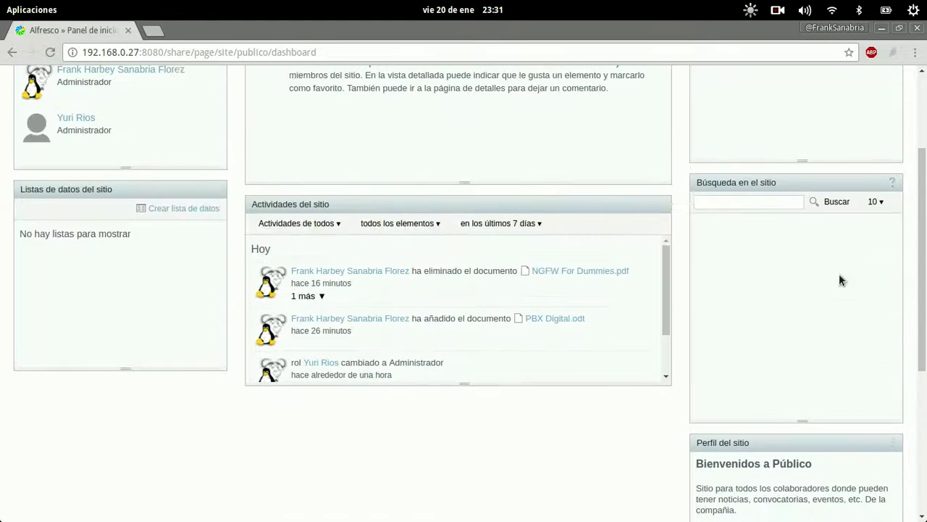
Shrink the site search dashlet on the dashboard to about a third of its height
left_click_drag(791, 454, 807, 263)
scroll(761, 406, "down", 4)
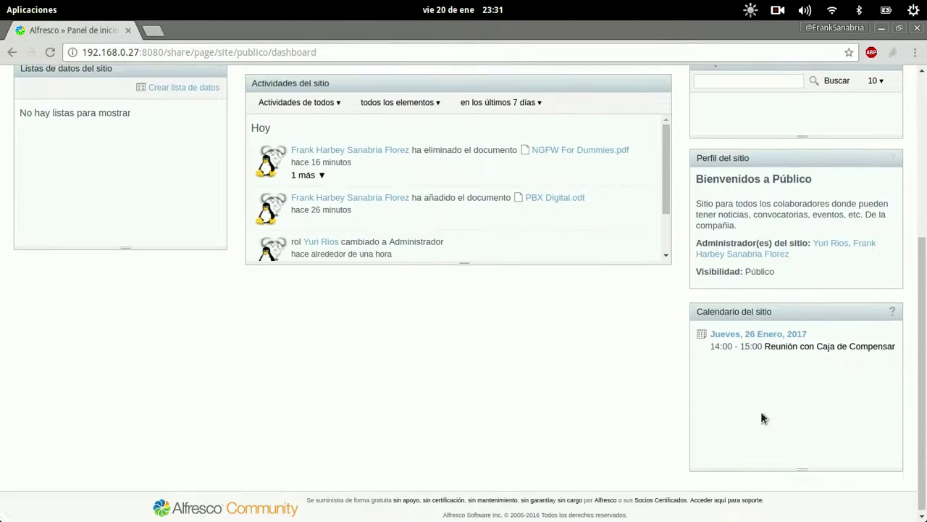
Open 26 January 2017 from the site calendar dashlet, examine the meeting's details and edit form, and leave the form without changes
left_click(724, 335)
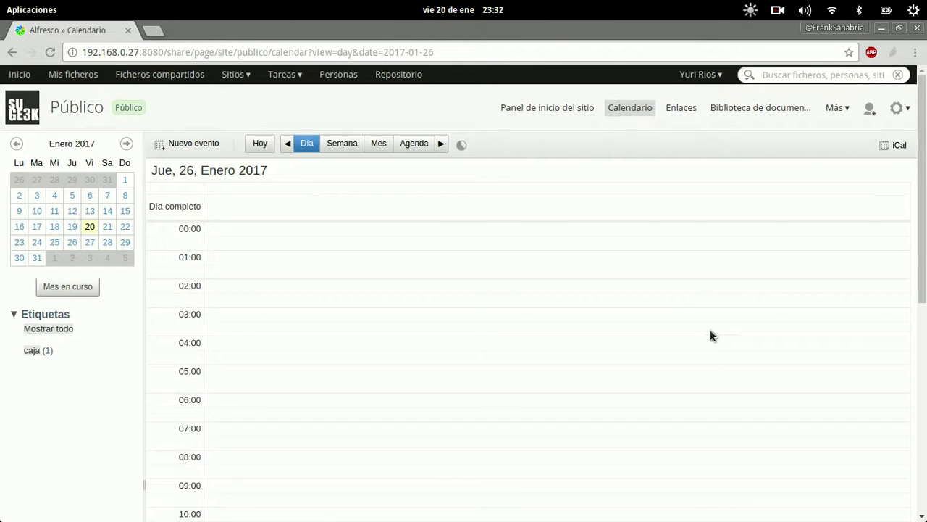
scroll(391, 385, "down", 5)
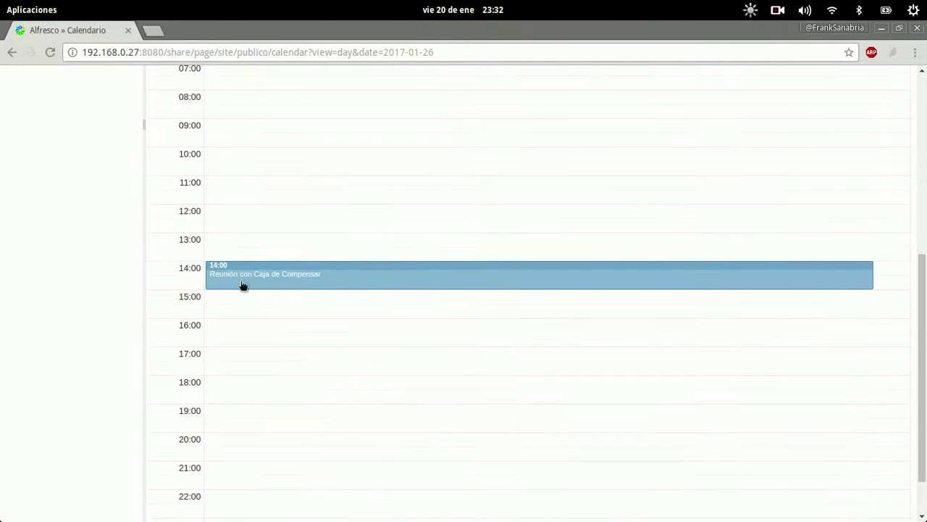
left_click(243, 284)
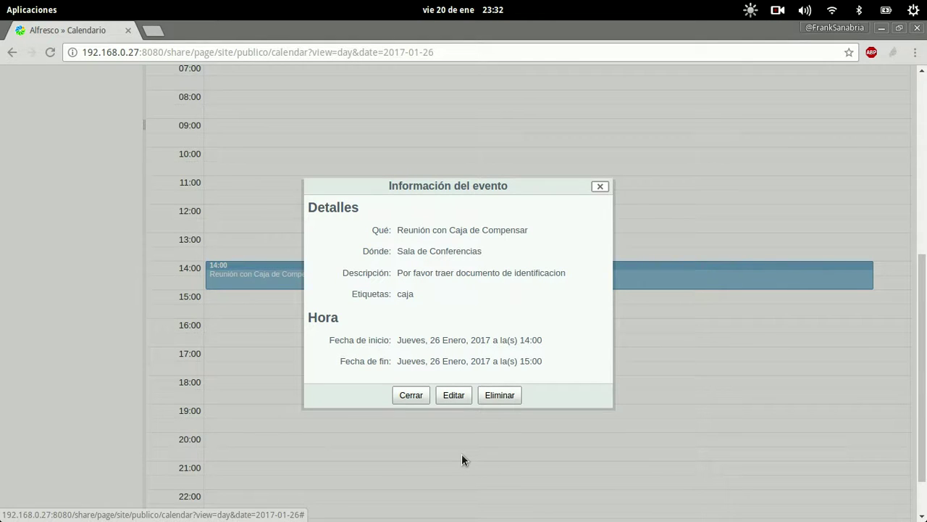
left_click(455, 398)
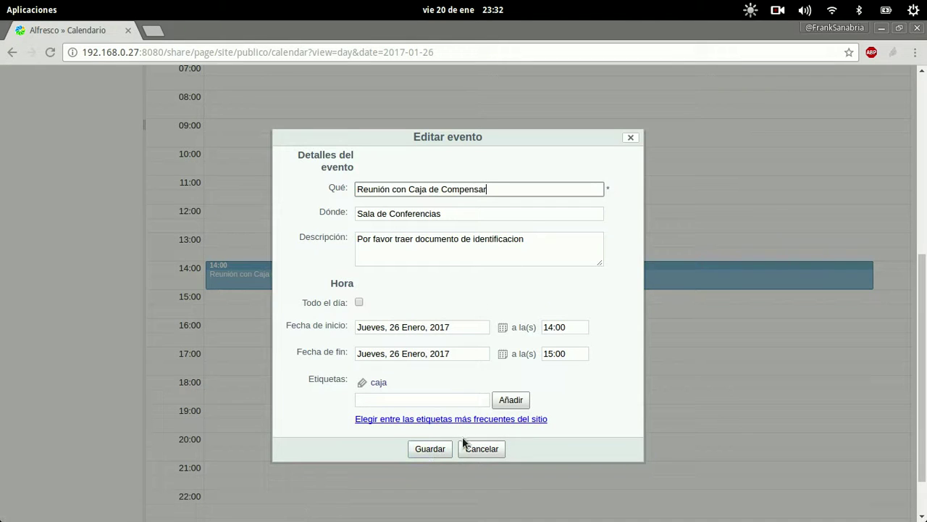
left_click(469, 448)
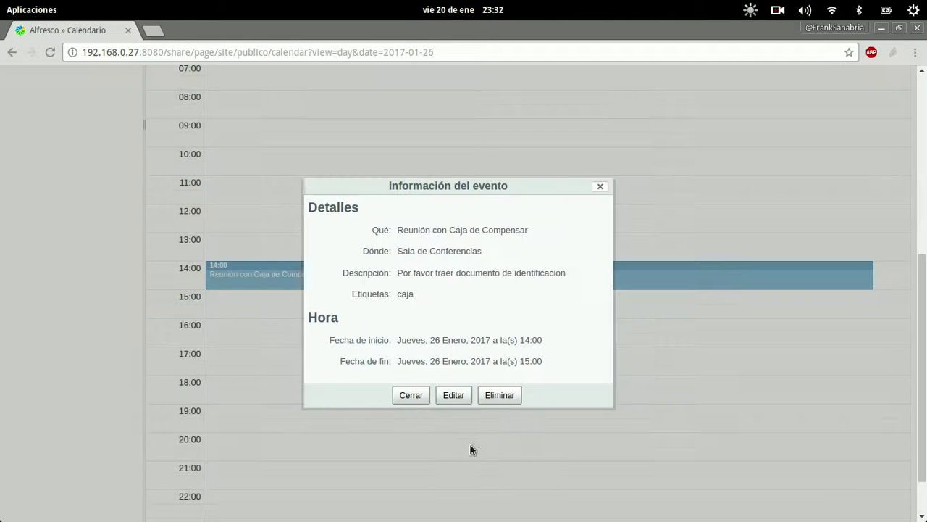
Delete the event "Reunión con Caja de Compensar" from the calendar and confirm the deletion
left_click(485, 398)
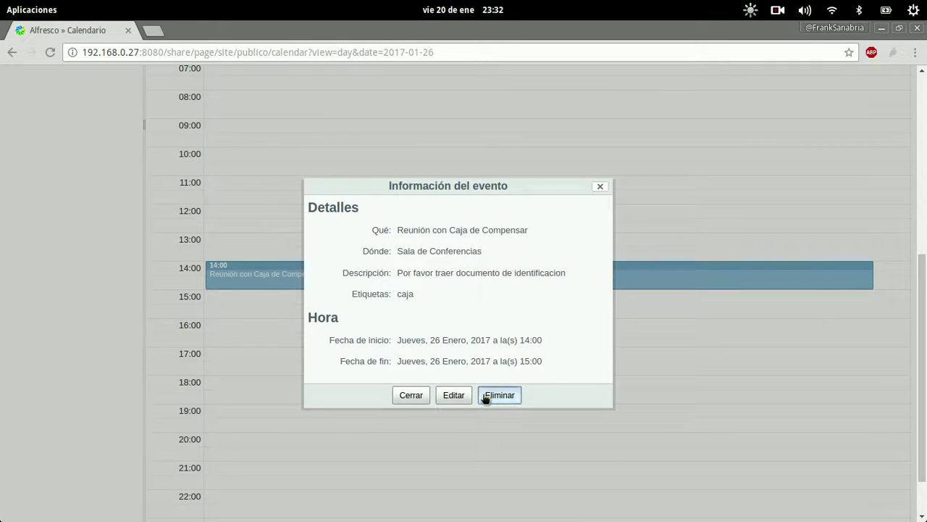
left_click(435, 317)
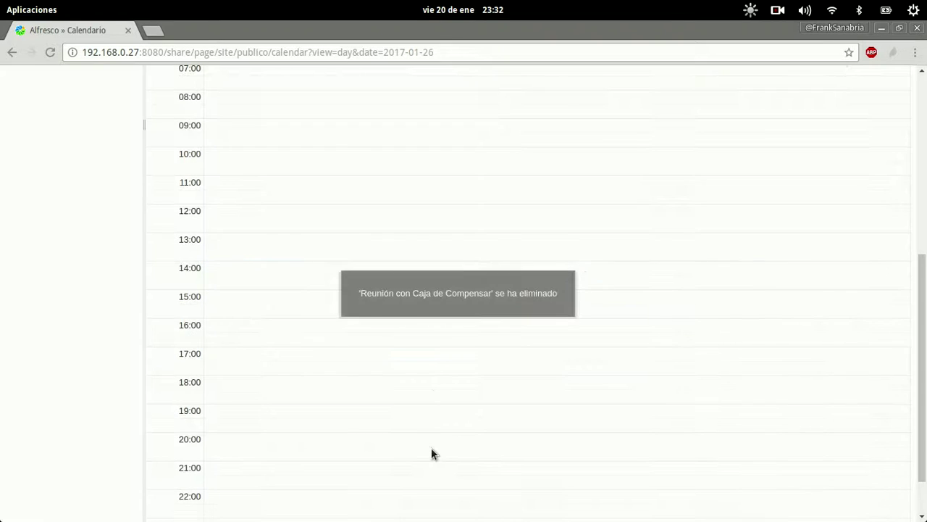
Switch the calendar's day view for 26 January 2017 to show working hours only
scroll(489, 359, "up", 3)
scroll(491, 365, "up", 3)
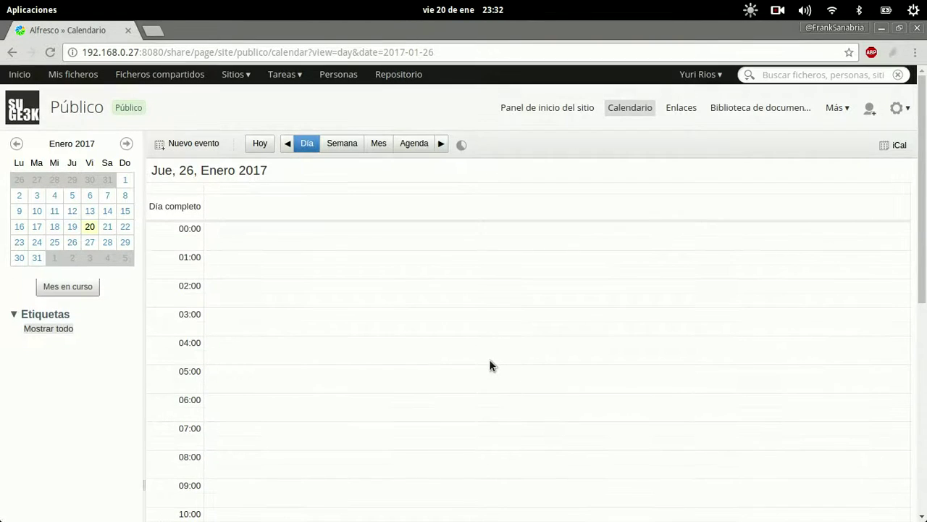
left_click(466, 145)
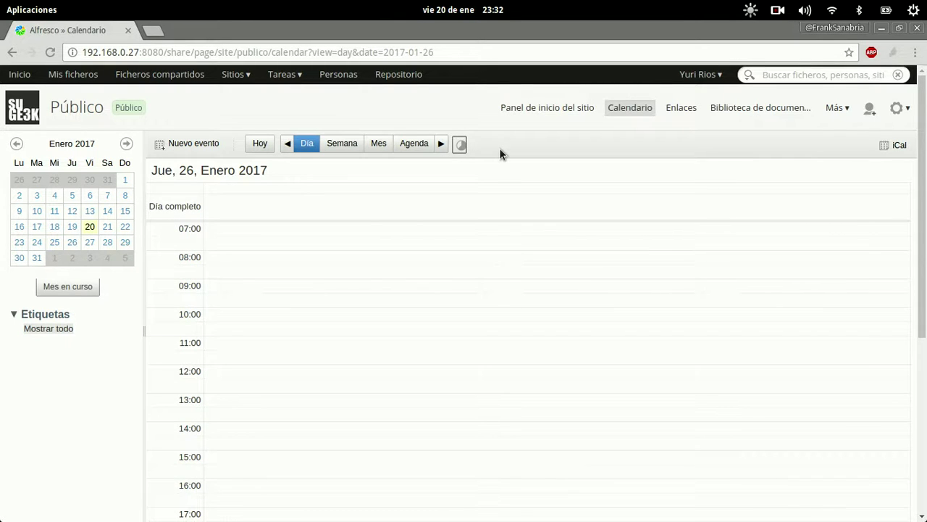
Return to the site dashboard and check the site calendar and site activities dashlets for the meeting
left_click(553, 108)
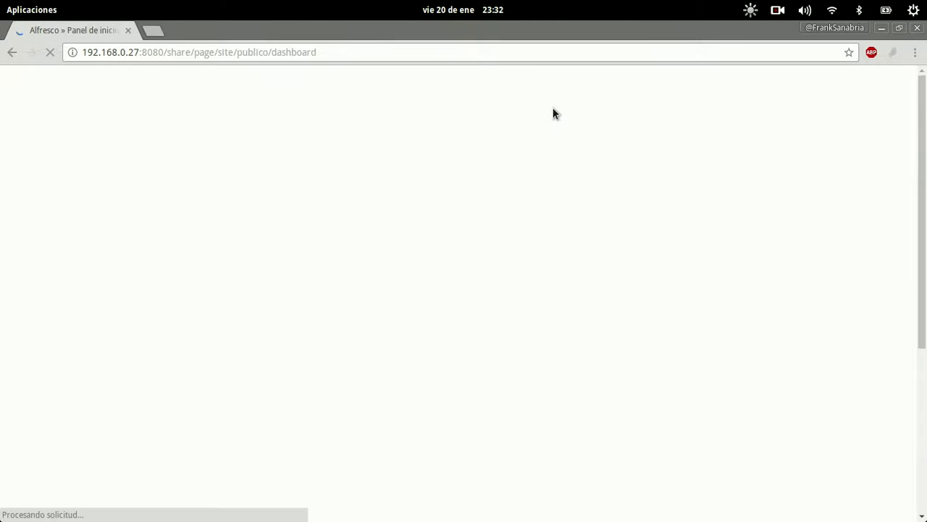
scroll(642, 420, "down", 5)
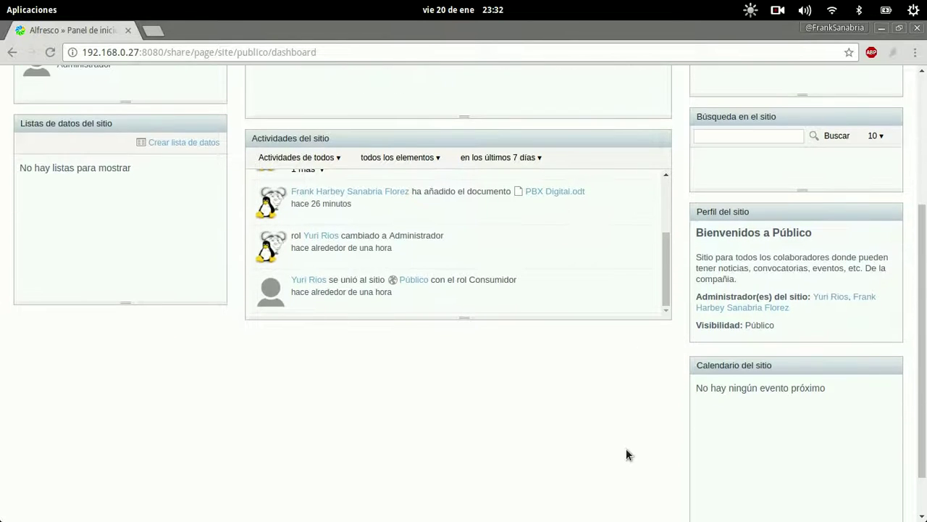
scroll(627, 454, "up", 5)
scroll(626, 454, "up", 2)
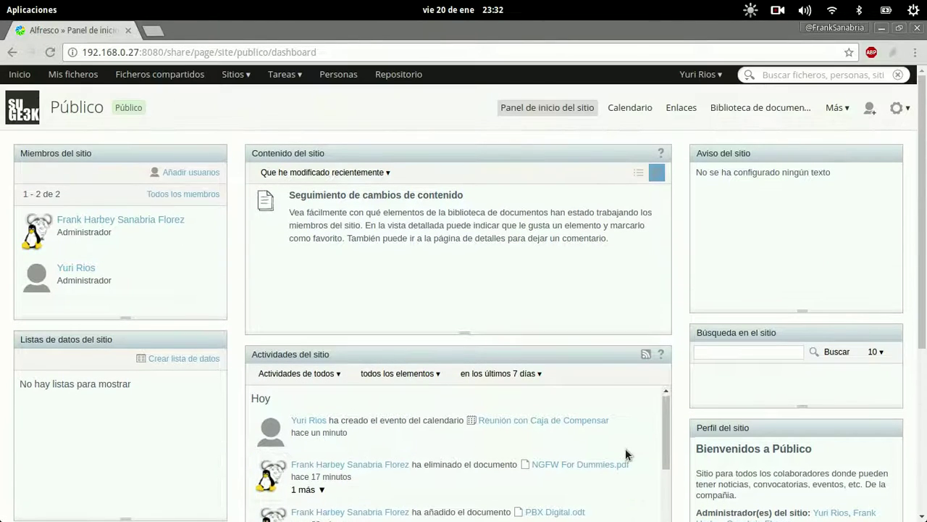